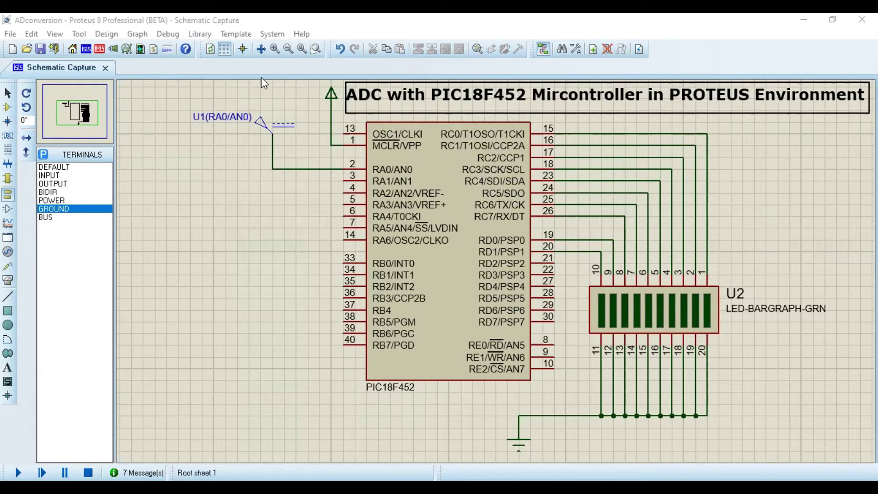
# Draw highlight boxes around the microcontroller's RC0 to RC7 pins and around the matching upper pins 1 to 8 of the LED bar graph.
pyautogui.click(414, 186)
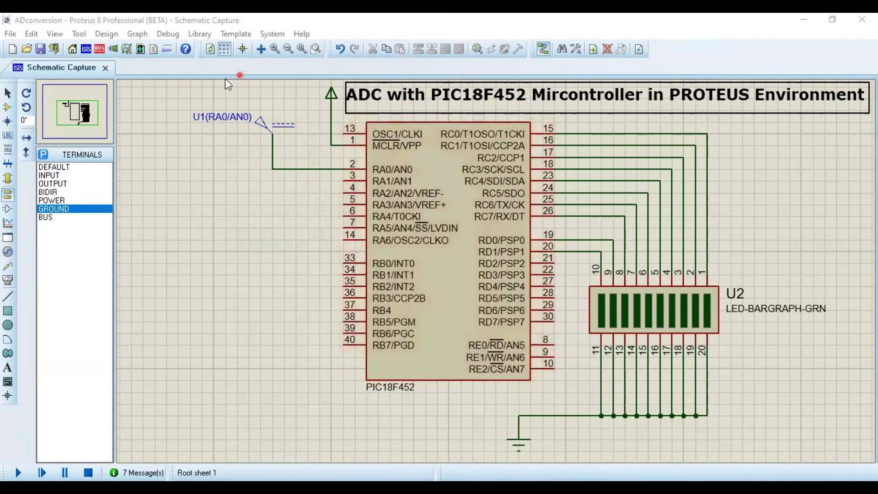
pyautogui.moveTo(516, 124); pyautogui.dragTo(548, 226)
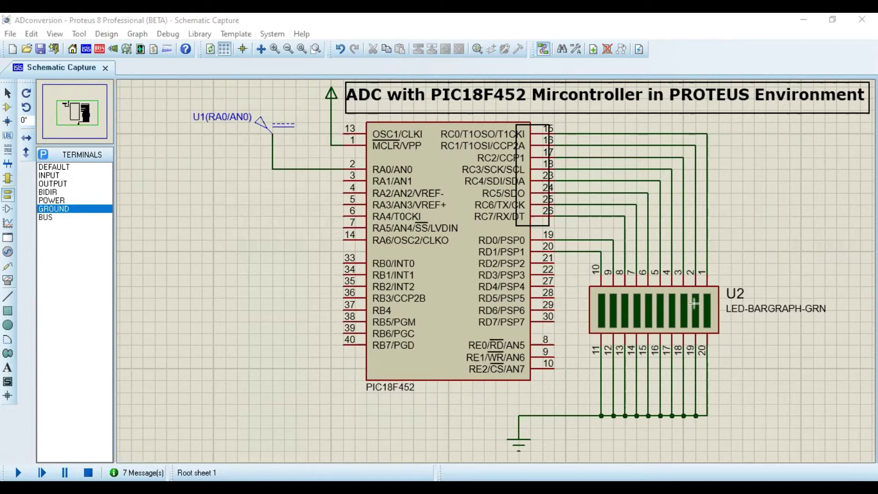
pyautogui.moveTo(624, 273); pyautogui.dragTo(714, 289)
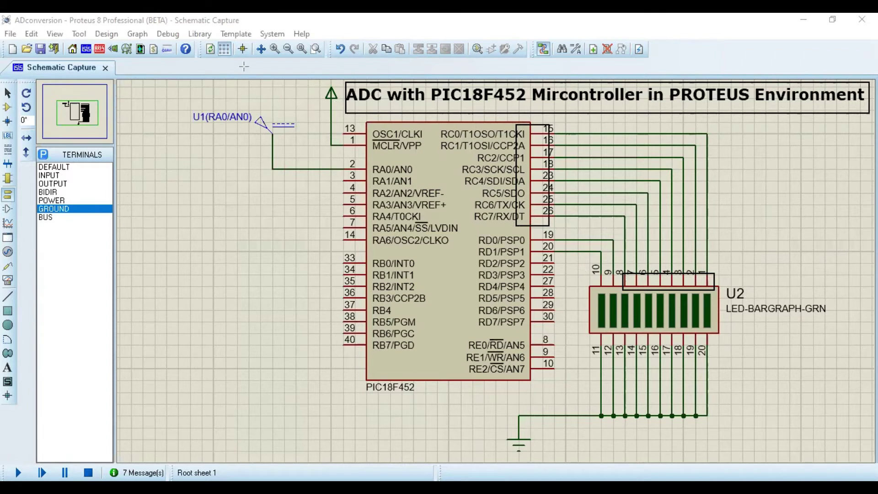
# Add the text note "10-bit ADC (Dout)" in the empty area beside the microcontroller, below the U1 generator.
pyautogui.click(138, 185)
pyautogui.write('10-bi')
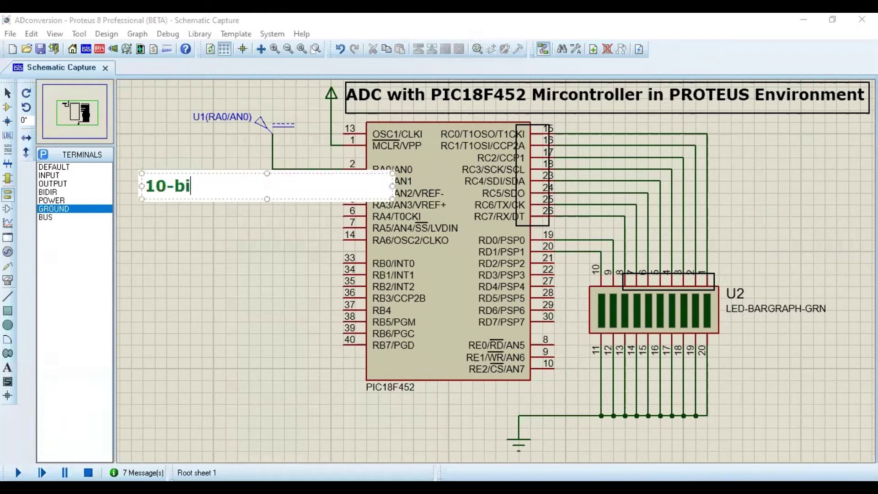
pyautogui.write('t ADC')
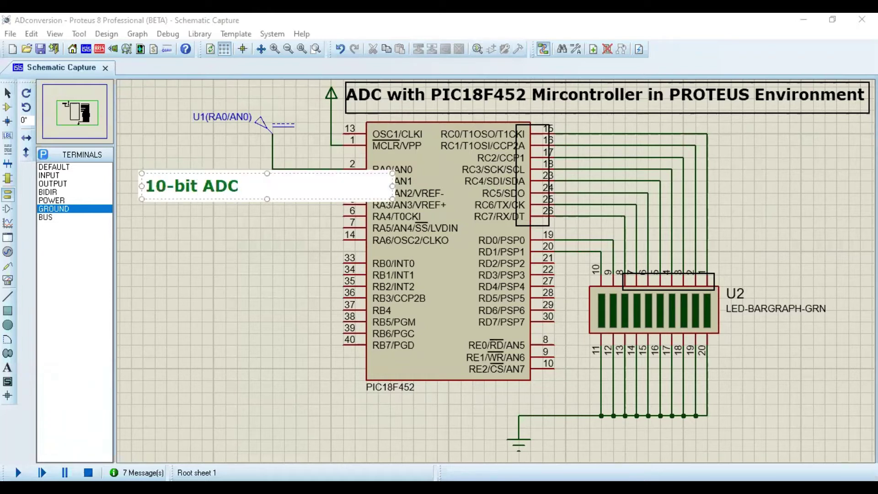
pyautogui.write(' (Dout)')
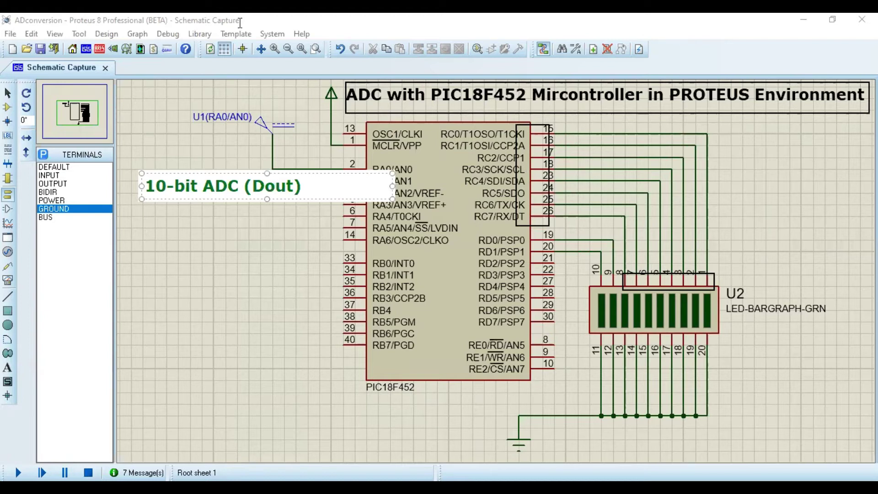
pyautogui.click(550, 190)
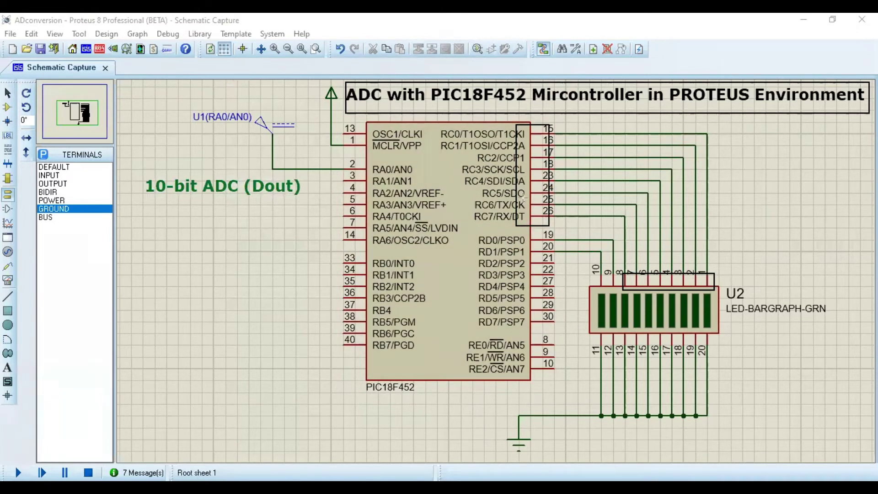
# Draw highlight boxes around pins RD0 and RD1, around the bar graph's pins 9 and 10, and around the RA0/AN0 input pin.
pyautogui.moveTo(526, 227); pyautogui.dragTo(554, 257)
pyautogui.click(590, 274)
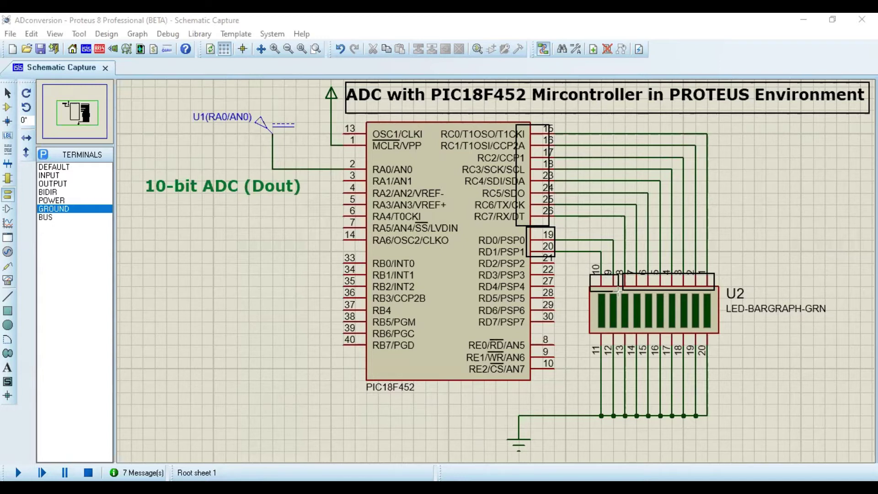
pyautogui.click(619, 292)
pyautogui.moveTo(338, 156); pyautogui.dragTo(419, 176)
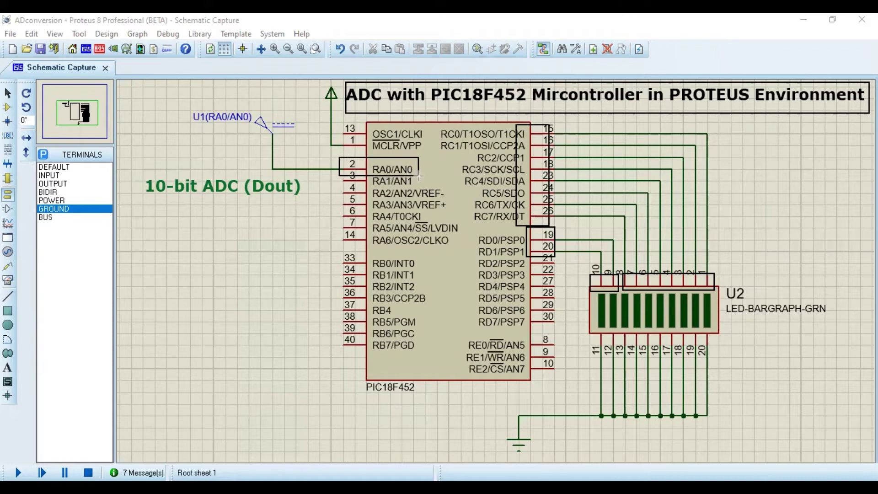
# Set the voltage of the DC generator U1(RA0/AN0) to 3 volts.
pyautogui.click(260, 124)
pyautogui.doubleClick(261, 124)
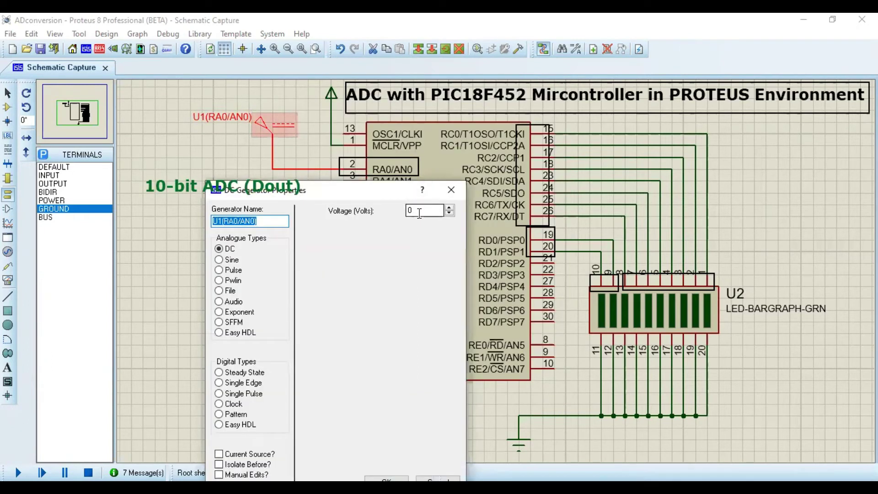
pyautogui.click(419, 212)
pyautogui.write('3')
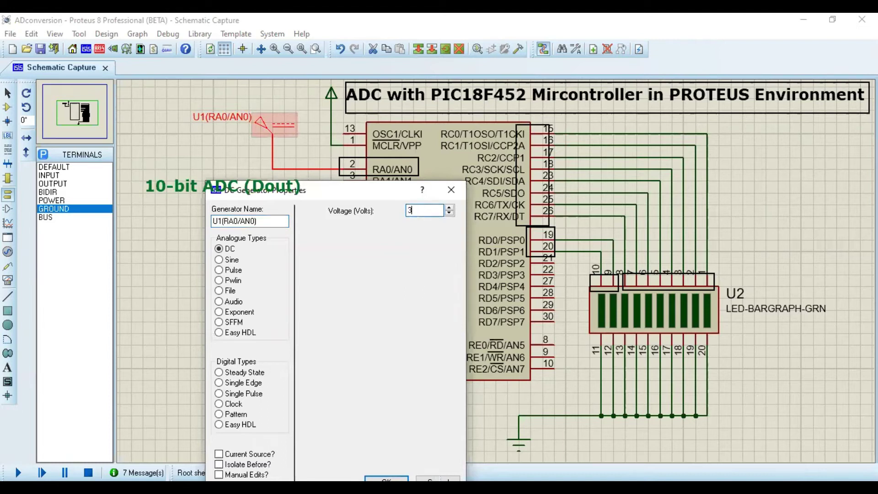
pyautogui.moveTo(369, 193); pyautogui.dragTo(347, 147)
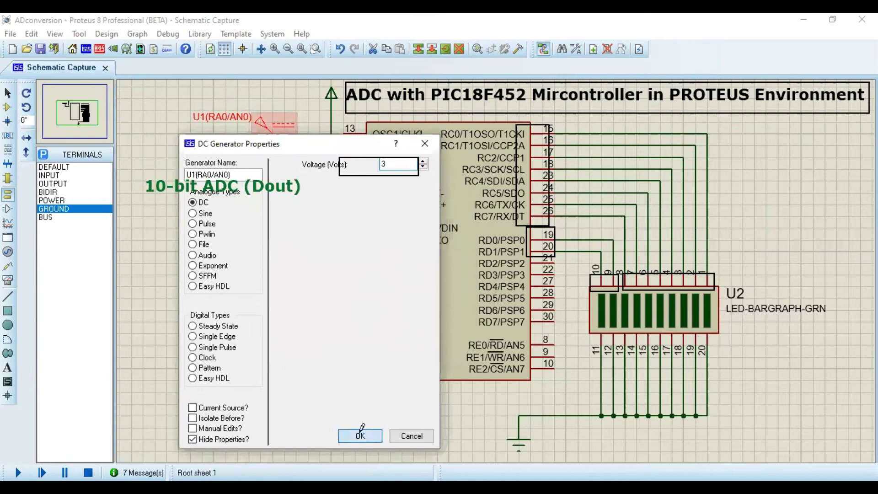
pyautogui.click(360, 434)
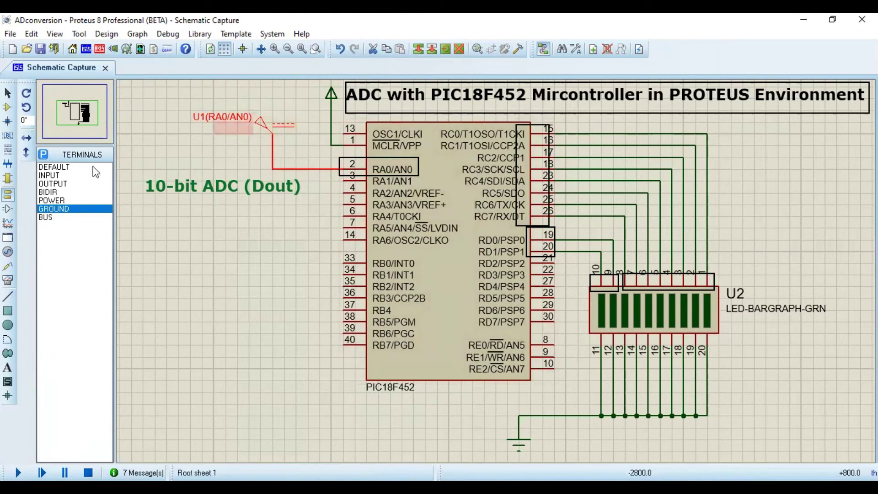
# Place a DC generator in the empty area beside the microcontroller, and undo its placement.
pyautogui.click(8, 252)
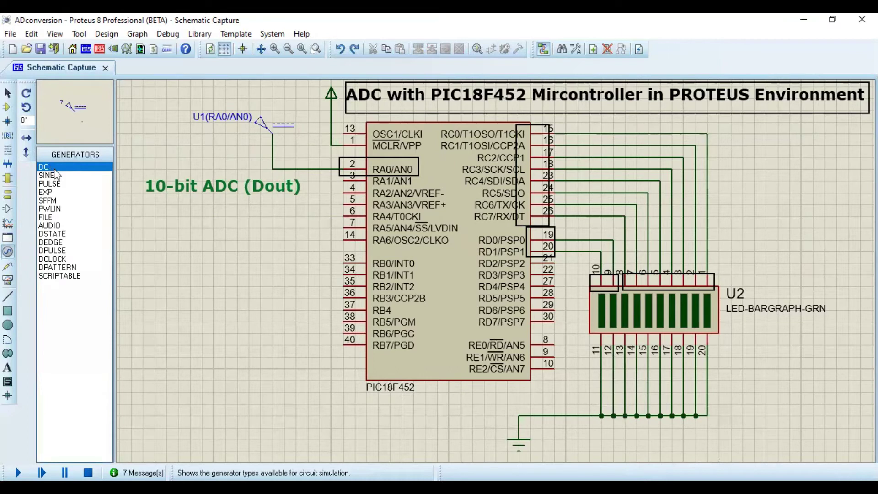
pyautogui.click(165, 236)
pyautogui.click(201, 273)
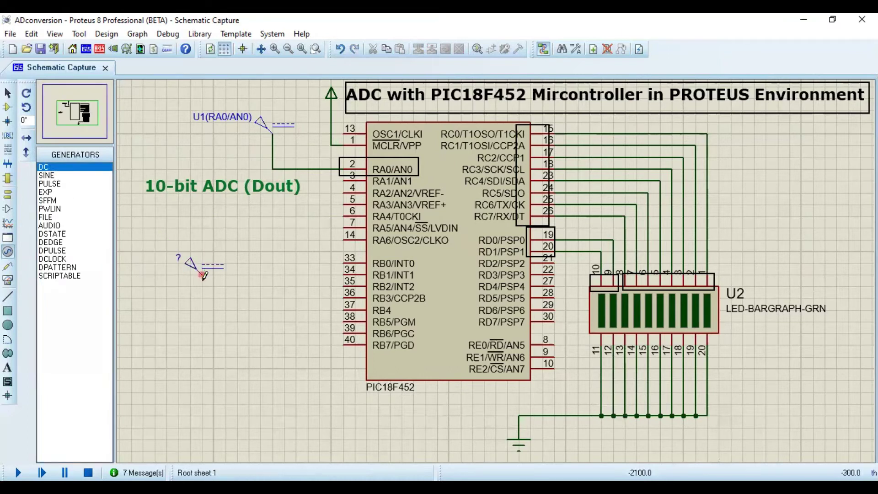
pyautogui.hotkey('ctrl', 'z')
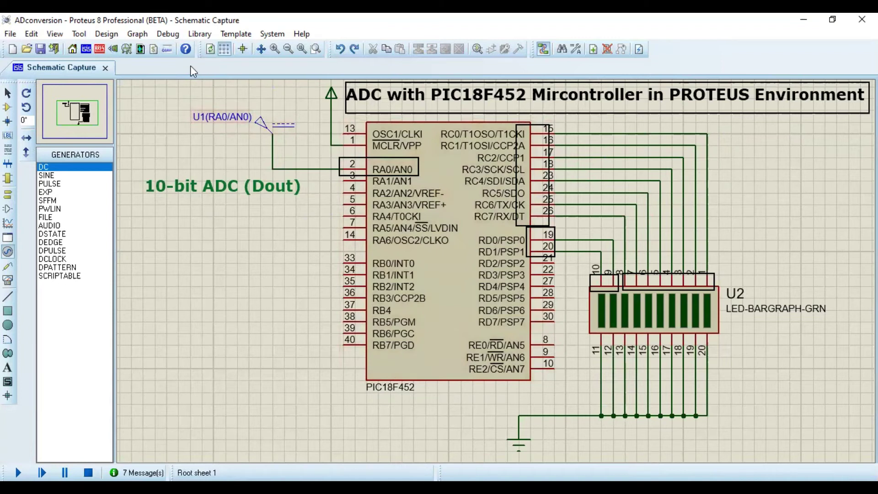
# Add the text note "Vref =5V" below the "10-bit ADC (Dout)" note and narrow its text box.
pyautogui.click(154, 222)
pyautogui.write('Vref =5V')
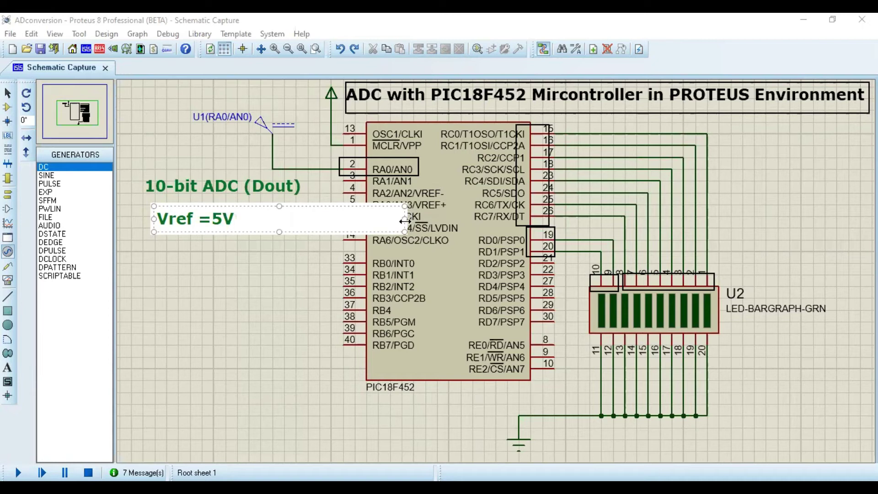
pyautogui.moveTo(289, 227); pyautogui.dragTo(275, 221)
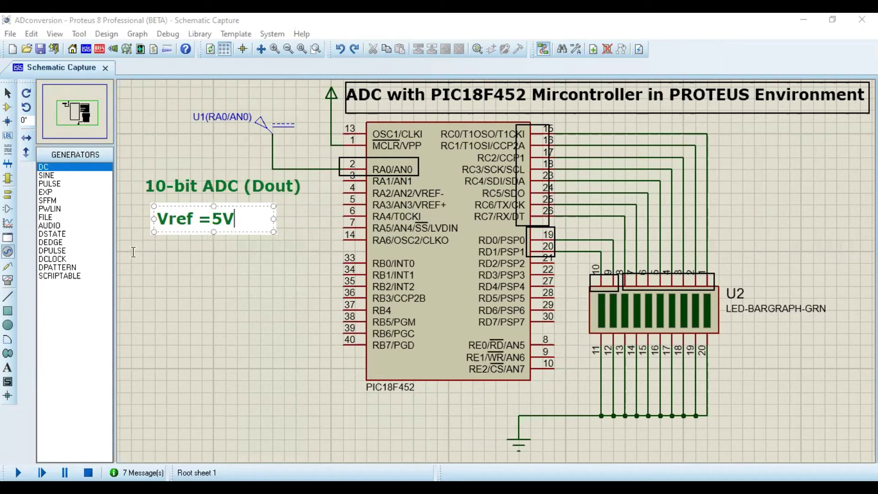
# Add the text note "Vstep =5V/1024=4.88mV" below the Vref note and reduce its text size.
pyautogui.click(133, 252)
pyautogui.write('Vstep ')
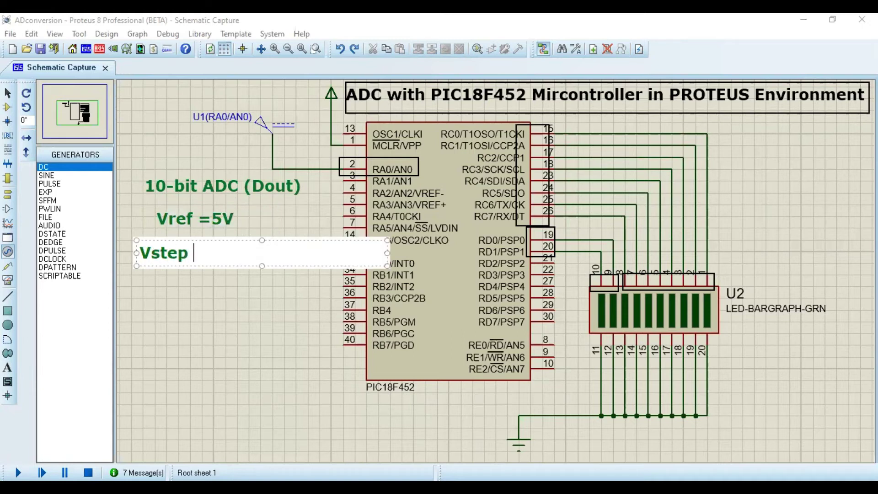
pyautogui.write('=5v/')
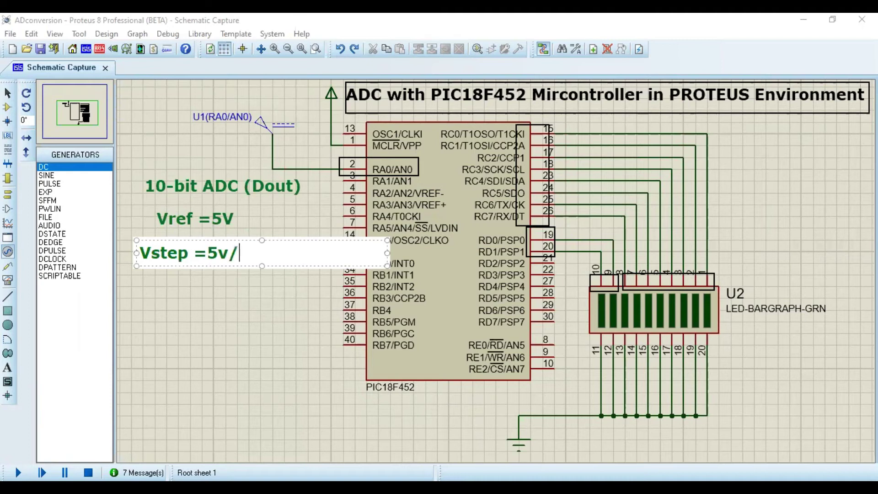
pyautogui.press('BackSpace')
pyautogui.press('BackSpace')
pyautogui.write('V/1024')
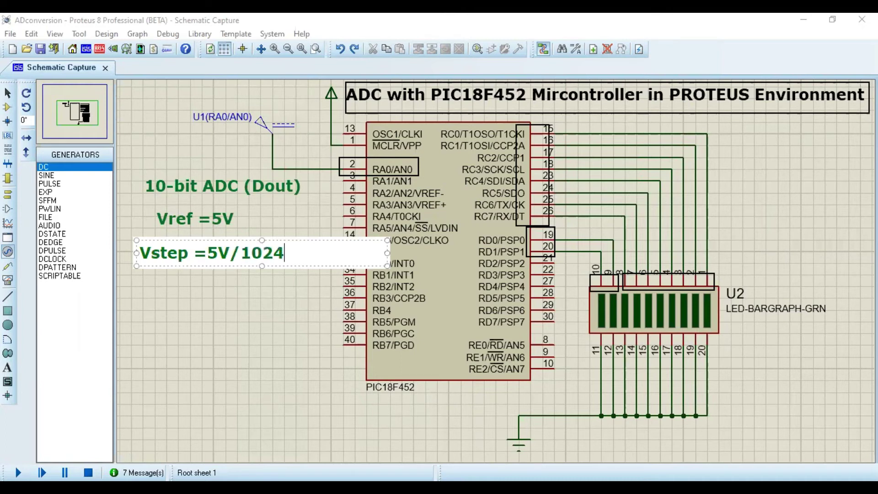
pyautogui.write('=4.88mv')
pyautogui.press('BackSpace')
pyautogui.press('BackSpace')
pyautogui.write('M')
pyautogui.press('BackSpace')
pyautogui.write('mv')
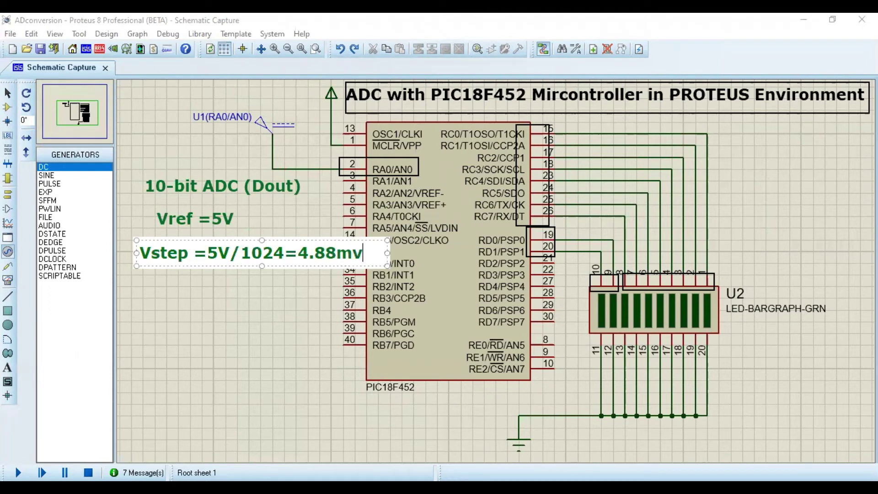
pyautogui.press('BackSpace')
pyautogui.press('BackSpace')
pyautogui.write('M')
pyautogui.press('BackSpace')
pyautogui.write('mv')
pyautogui.press('BackSpace')
pyautogui.write('V')
pyautogui.hotkey('ctrl', 'a')
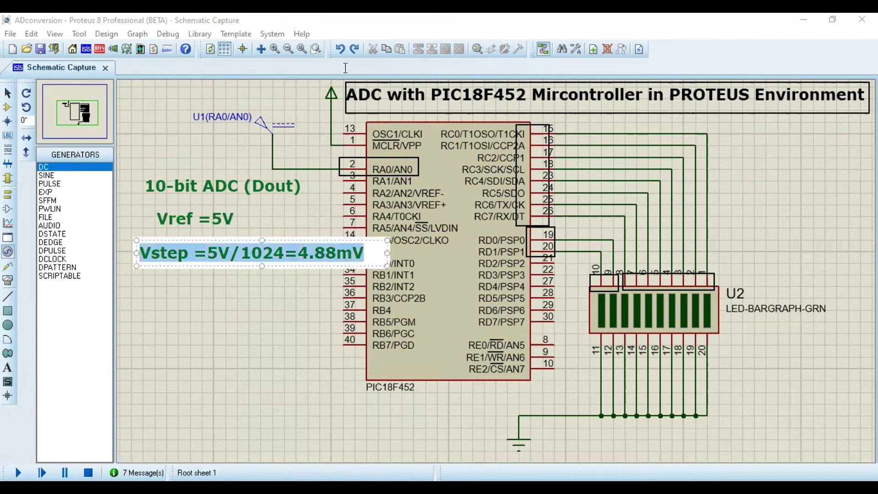
pyautogui.click(242, 153)
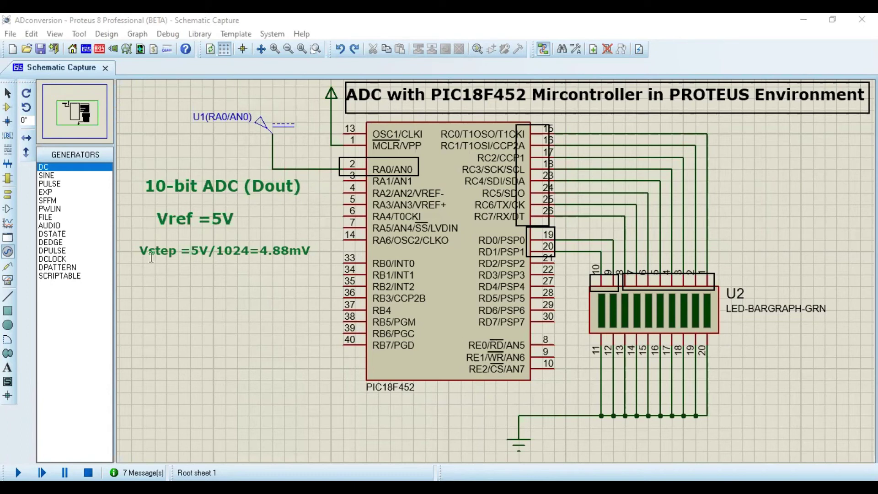
# Add the text note "Dout= Vin/Vstep" below the Vstep note and narrow its text box.
pyautogui.click(136, 275)
pyautogui.write('D')
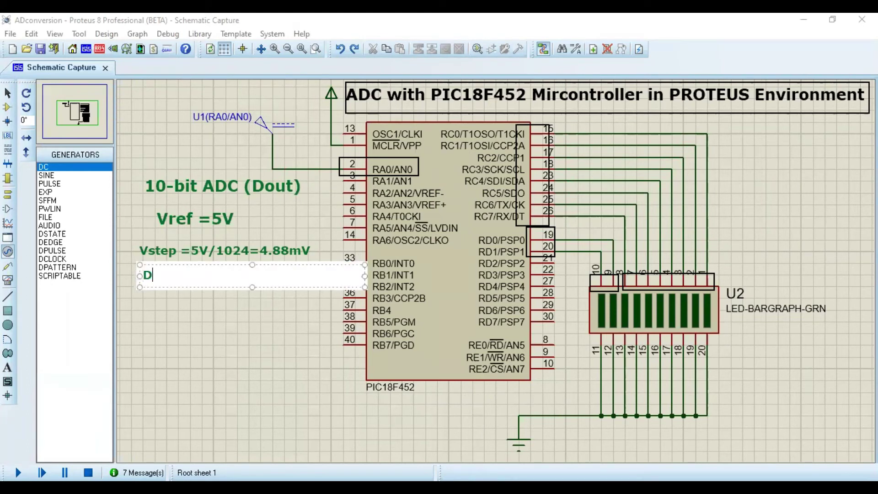
pyautogui.write('out= Vin/Vstep')
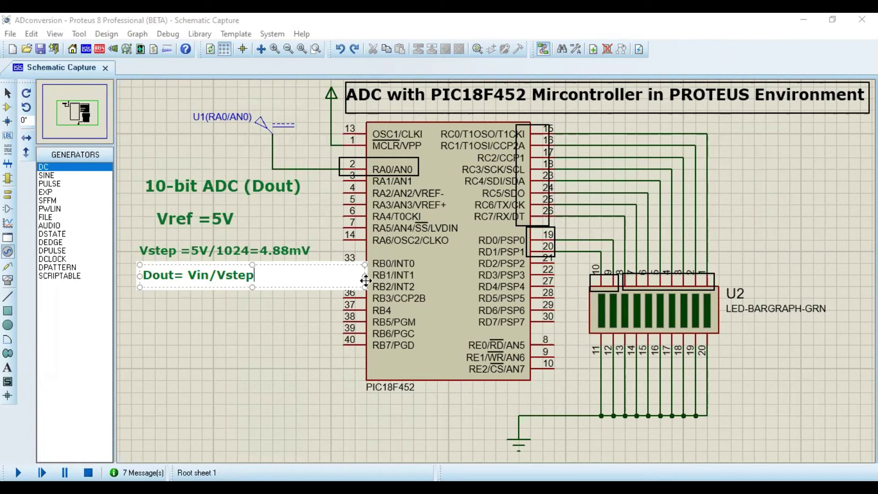
pyautogui.moveTo(364, 275); pyautogui.dragTo(284, 276)
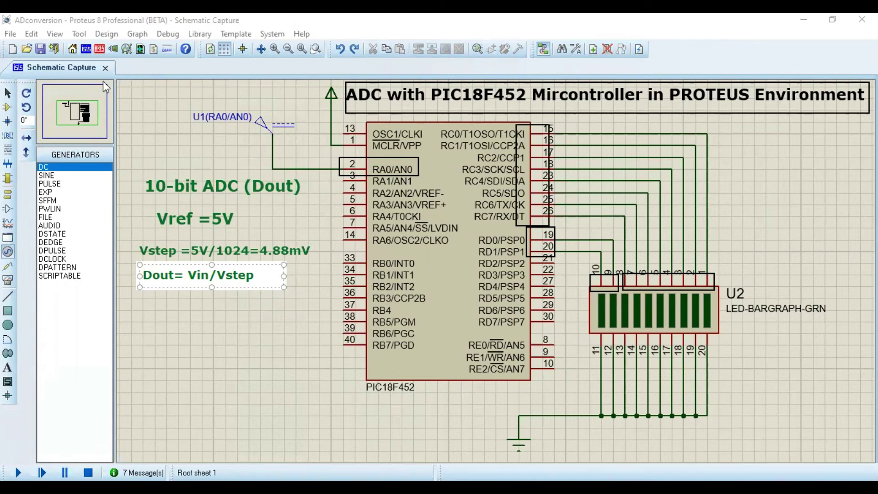
pyautogui.click(170, 95)
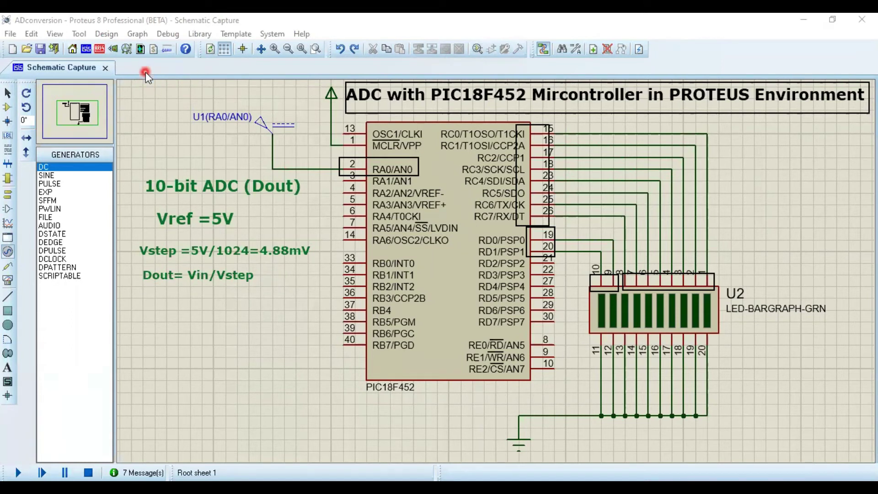
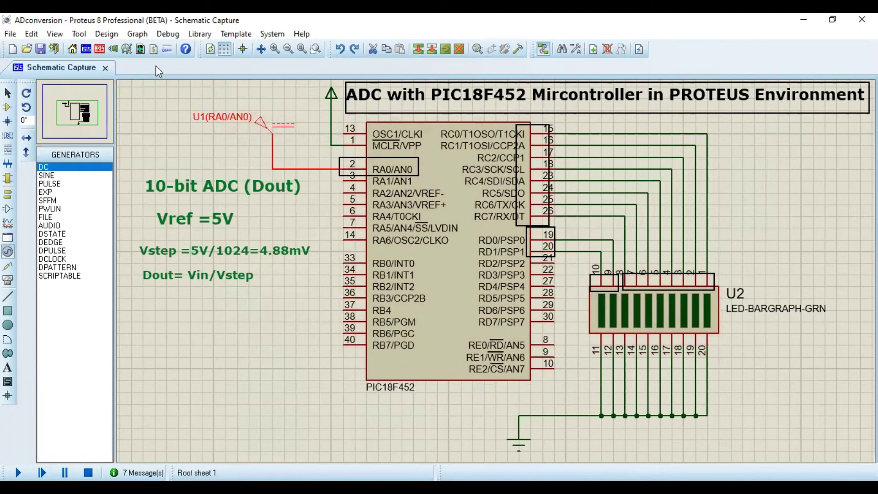
# Add the text note "Dout=3V/4.88mV" below the "Dout= Vin/Vstep" formula.
pyautogui.click(135, 301)
pyautogui.write('Dout=3v')
pyautogui.press('BackSpace')
pyautogui.write('V')
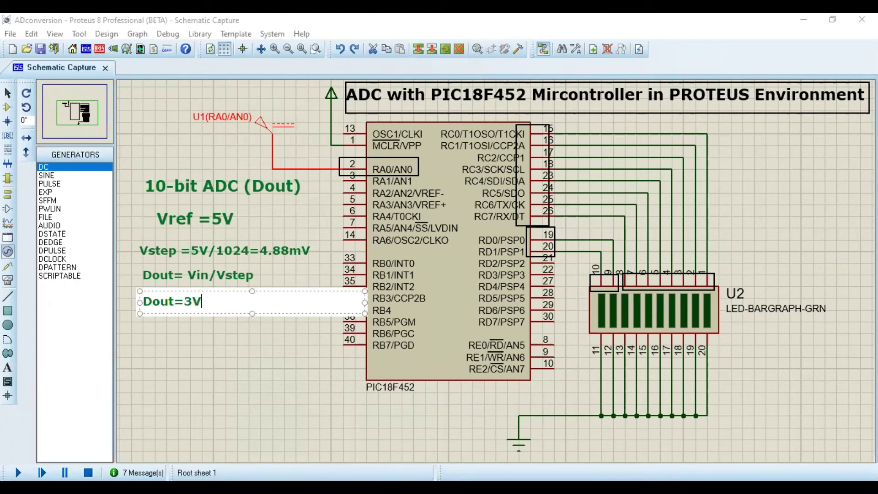
pyautogui.write('/4.88MV')
pyautogui.press('BackSpace')
pyautogui.press('BackSpace')
pyautogui.write('mv')
pyautogui.press('BackSpace')
pyautogui.press('BackSpace')
pyautogui.write('MV')
pyautogui.press('BackSpace')
pyautogui.press('BackSpace')
pyautogui.write('mv')
pyautogui.press('BackSpace')
pyautogui.write('V')
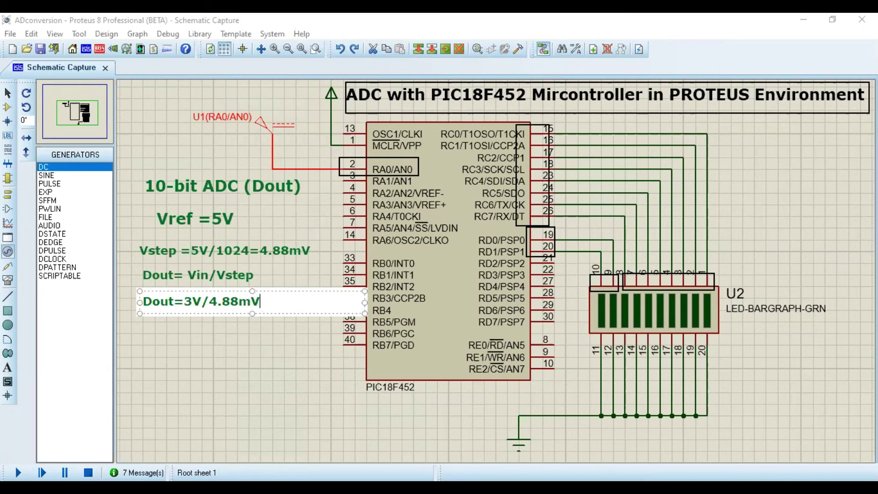
pyautogui.press('Return')
pyautogui.write('=614D')
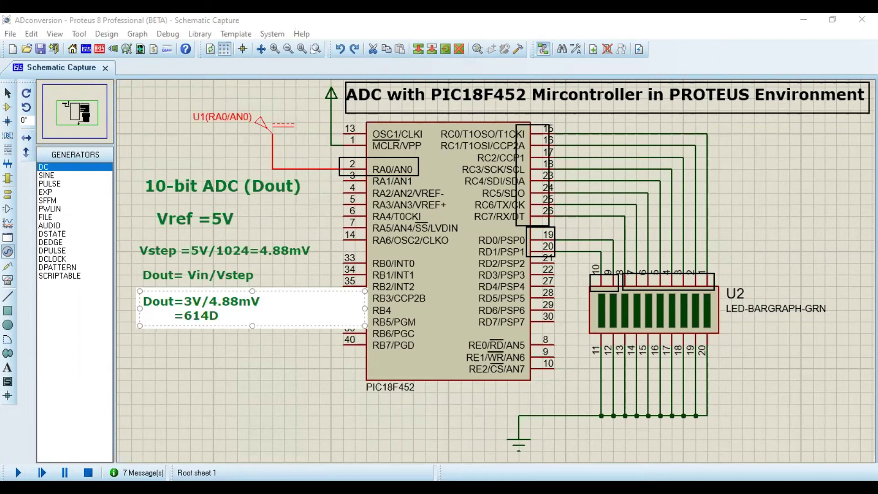
pyautogui.press('Return')
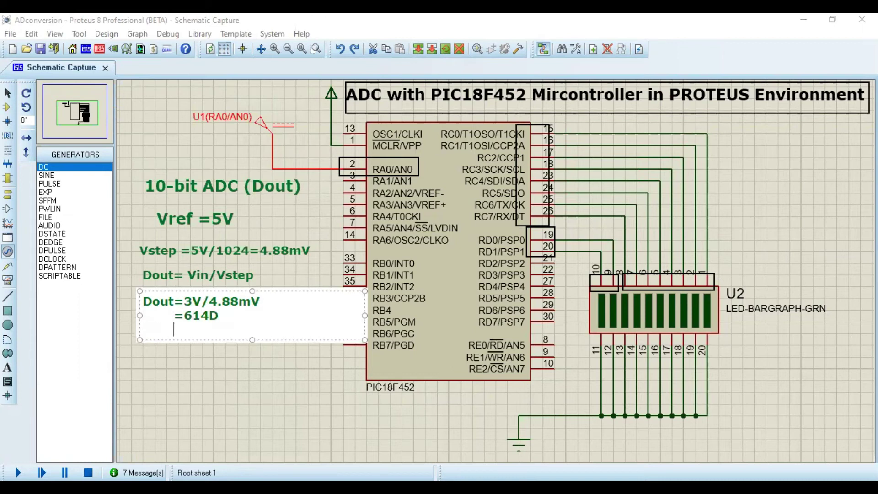
pyautogui.write('=10 0110 0110')
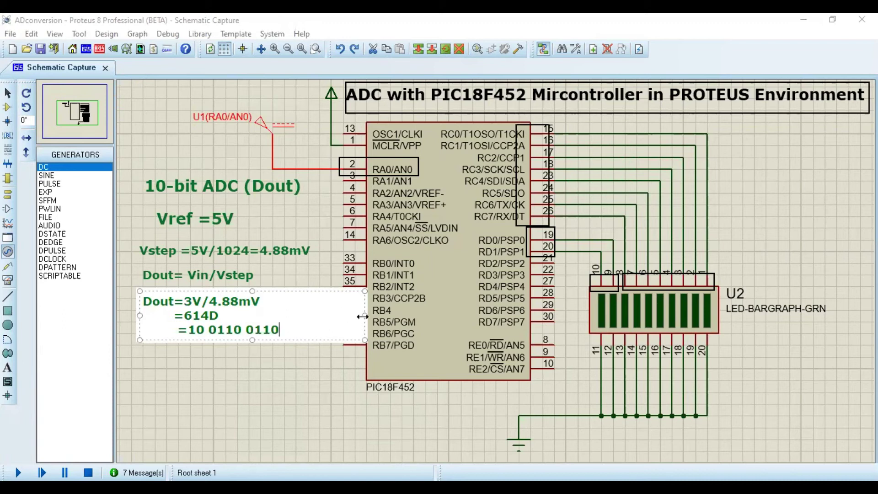
pyautogui.moveTo(364, 316); pyautogui.dragTo(302, 313)
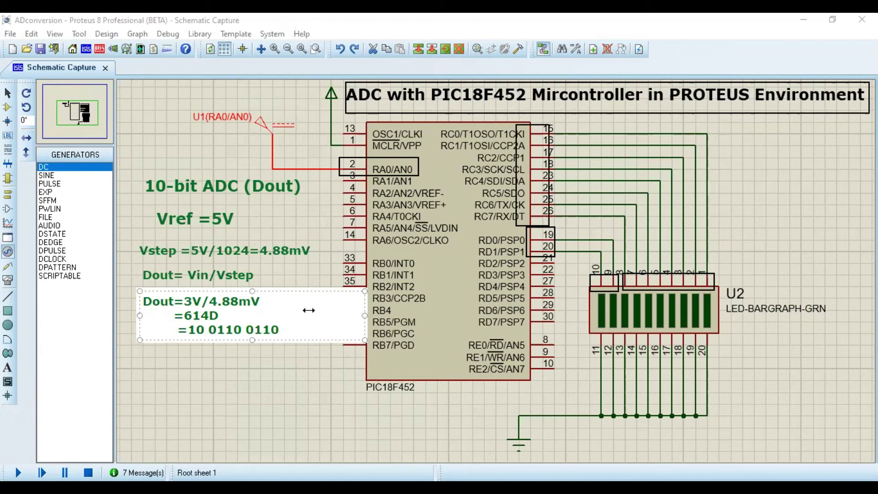
# Finish editing the Dout note, run the simulation with the 3 V input to check the LED bargraph, and stop it.
pyautogui.click(163, 424)
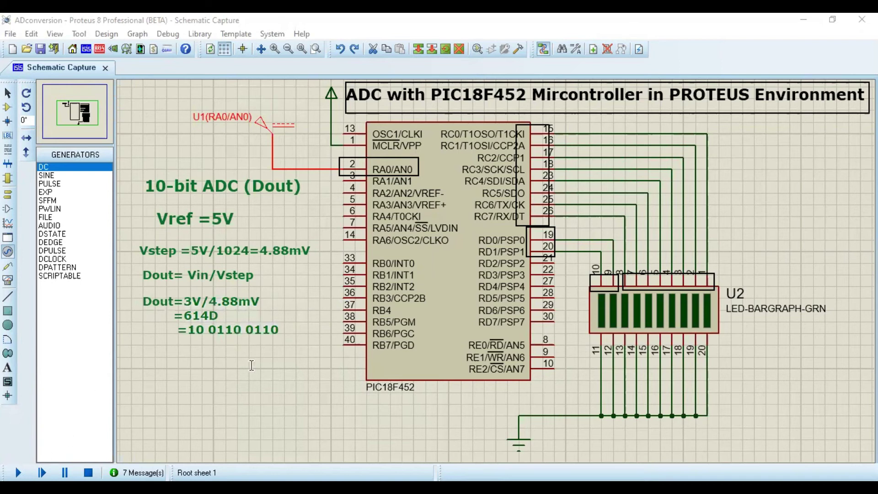
pyautogui.click(272, 391)
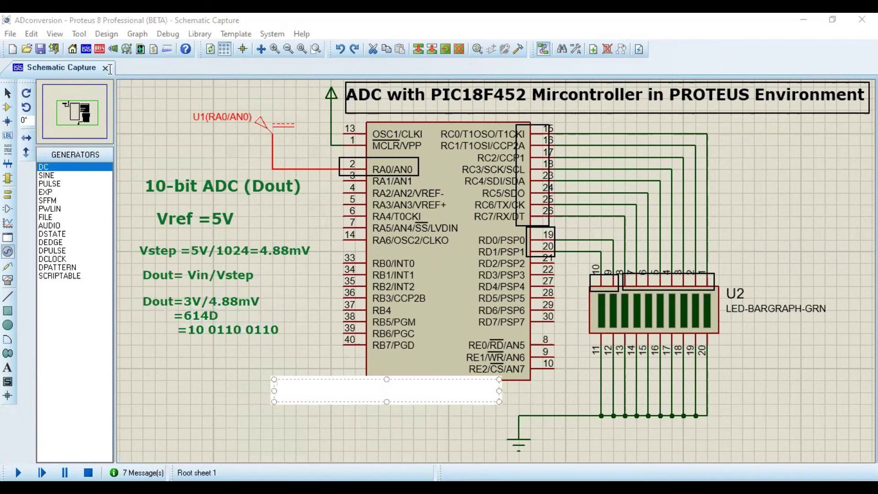
pyautogui.press('Escape')
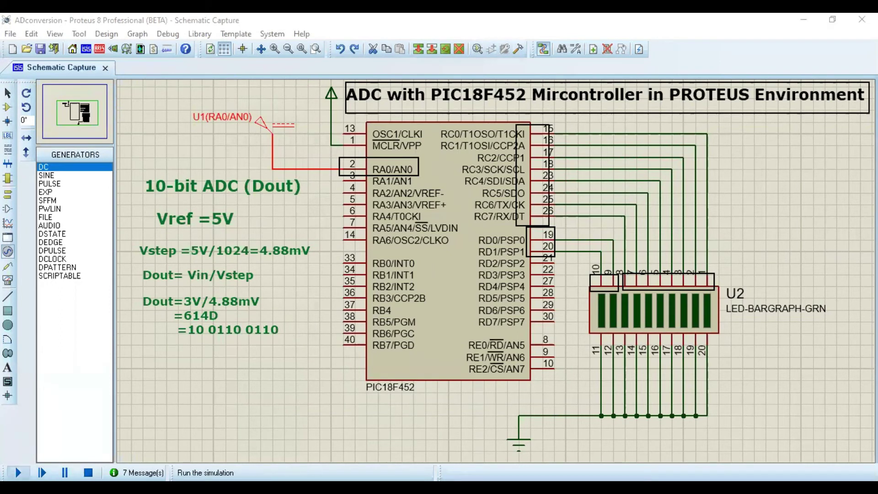
pyautogui.click(18, 472)
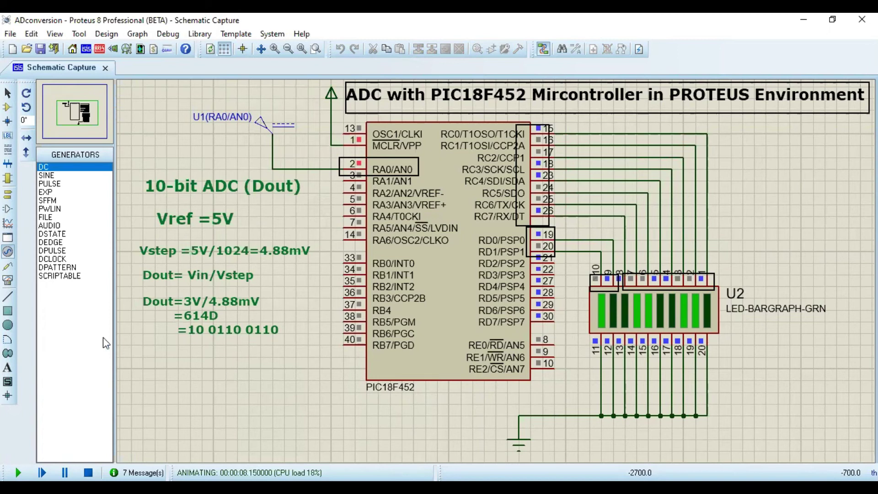
pyautogui.click(89, 472)
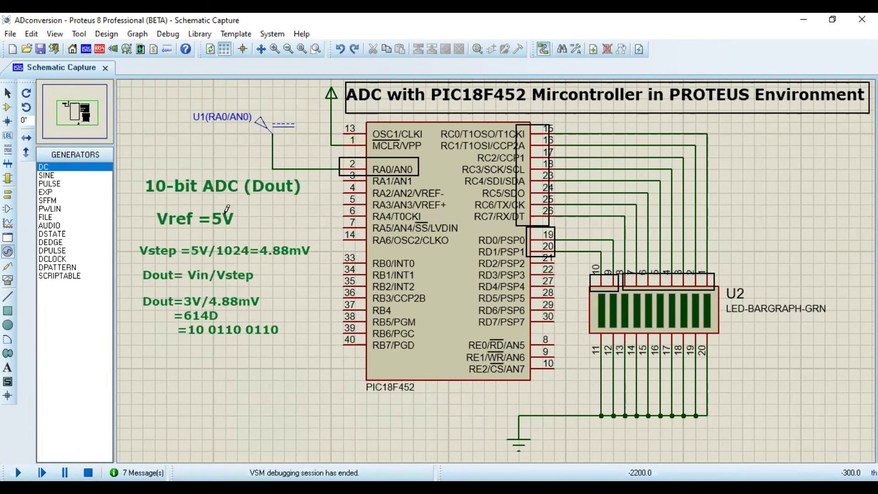
# Set the voltage of the DC generator on RA0/AN0 to 1 V.
pyautogui.doubleClick(258, 133)
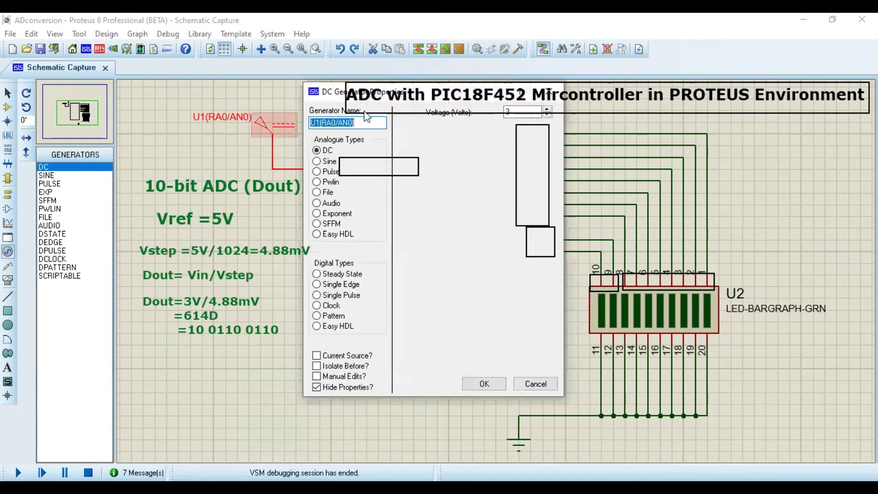
pyautogui.moveTo(327, 91); pyautogui.dragTo(224, 254)
pyautogui.click(424, 274)
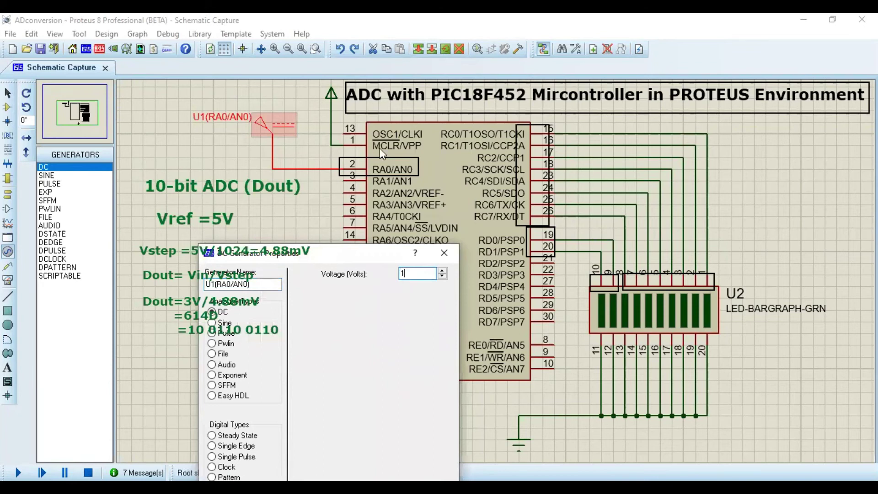
pyautogui.click(417, 439)
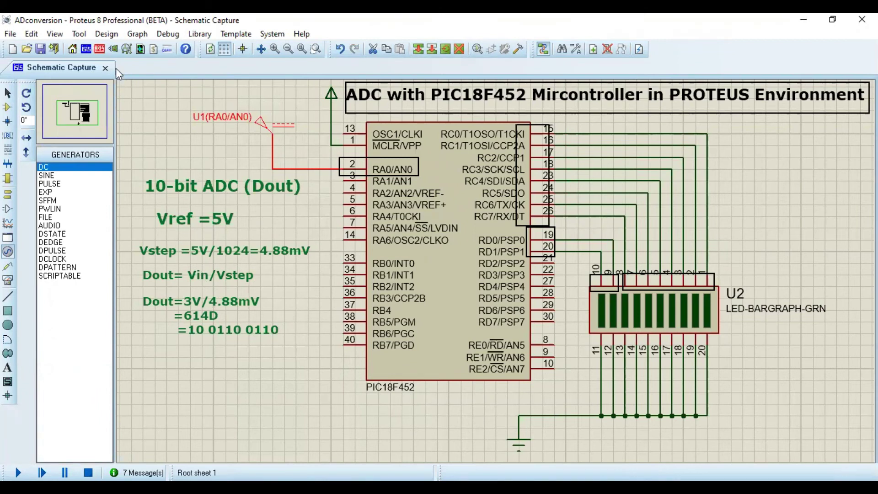
# Change the lowest Dout note's formula to "Dout =1V/4.88mV" and its decimal result to "=205D".
pyautogui.doubleClick(213, 300)
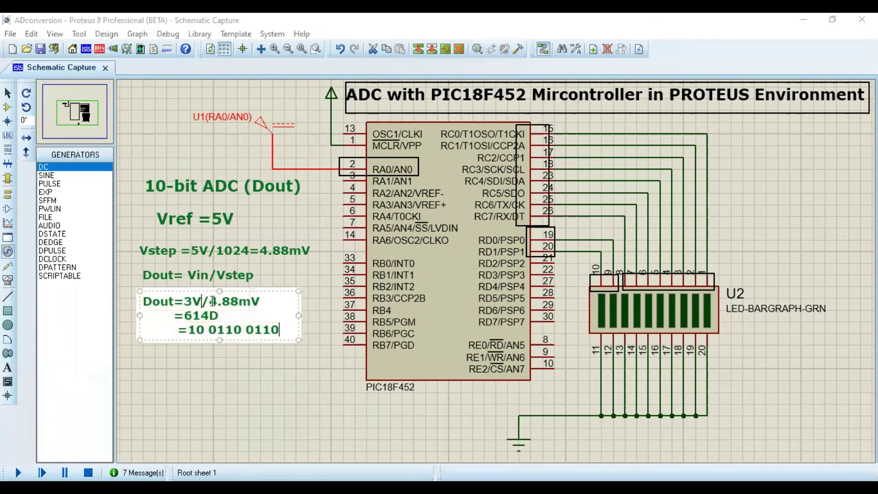
pyautogui.press('BackSpace')
pyautogui.press('BackSpace')
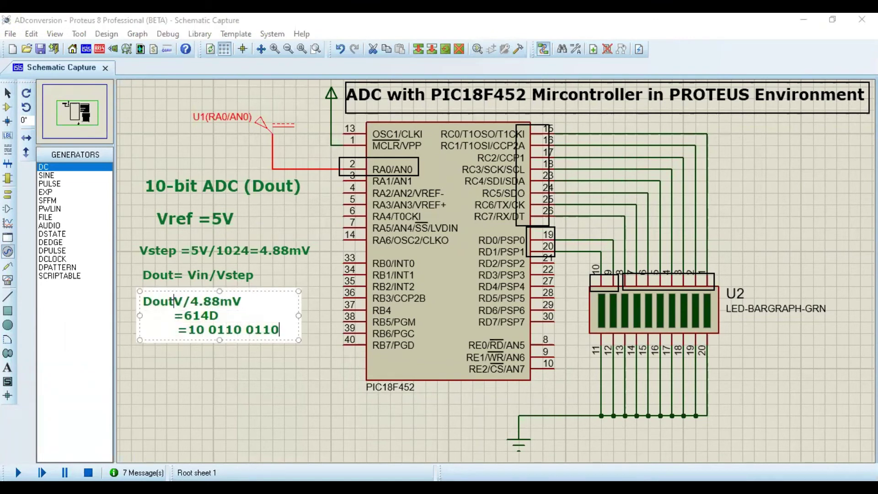
pyautogui.write('=1')
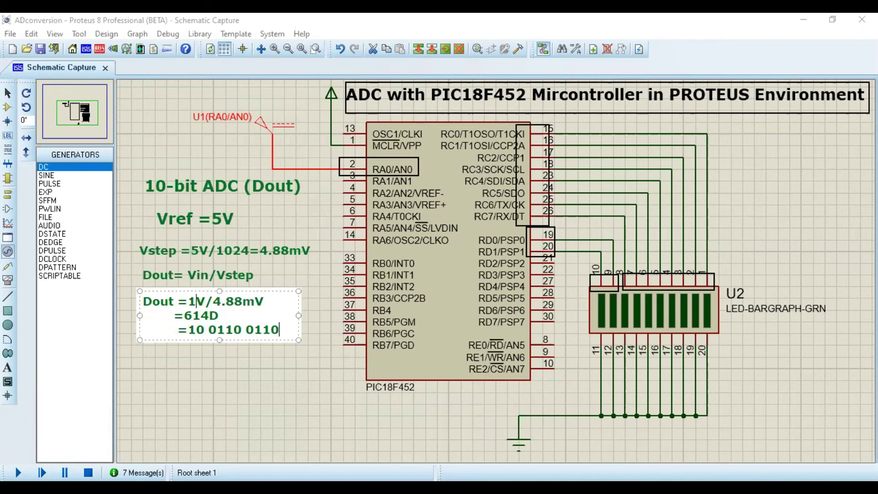
pyautogui.press('BackSpace')
pyautogui.press('BackSpace')
pyautogui.press('BackSpace')
pyautogui.write('205')
pyautogui.press('Right')
pyautogui.press('Right')
pyautogui.press('Right')
pyautogui.press('Right')
pyautogui.press('Right')
pyautogui.press('Right')
pyautogui.press('BackSpace')
pyautogui.press('BackSpace')
pyautogui.press('BackSpace')
pyautogui.press('BackSpace')
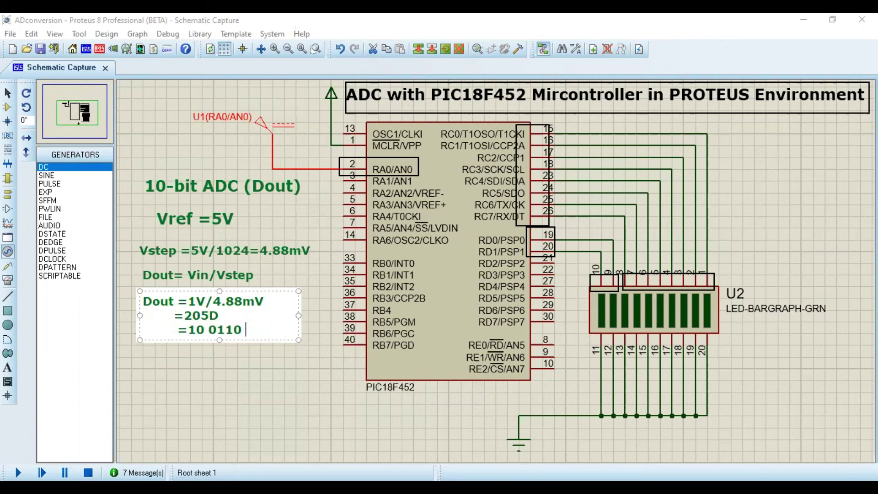
pyautogui.press('BackSpace')
pyautogui.press('BackSpace')
pyautogui.press('BackSpace')
pyautogui.press('BackSpace')
pyautogui.press('BackSpace')
pyautogui.press('BackSpace')
pyautogui.press('BackSpace')
pyautogui.press('BackSpace')
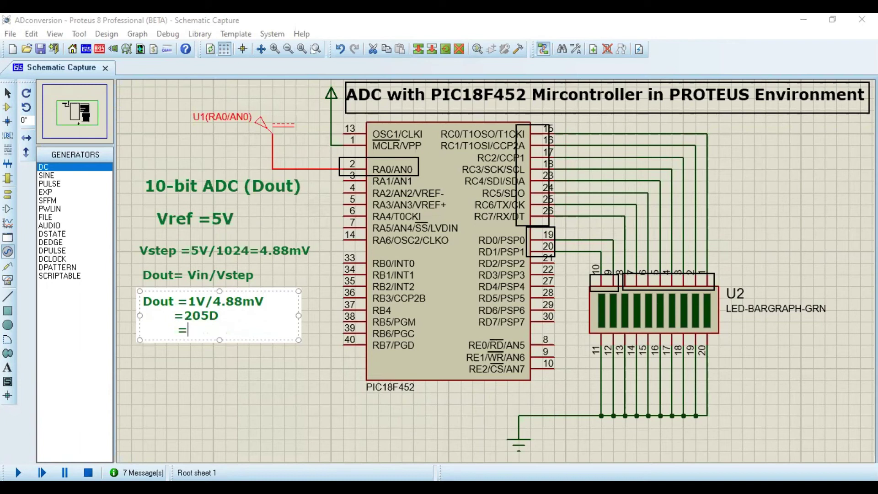
pyautogui.write('=00 1100 1101')
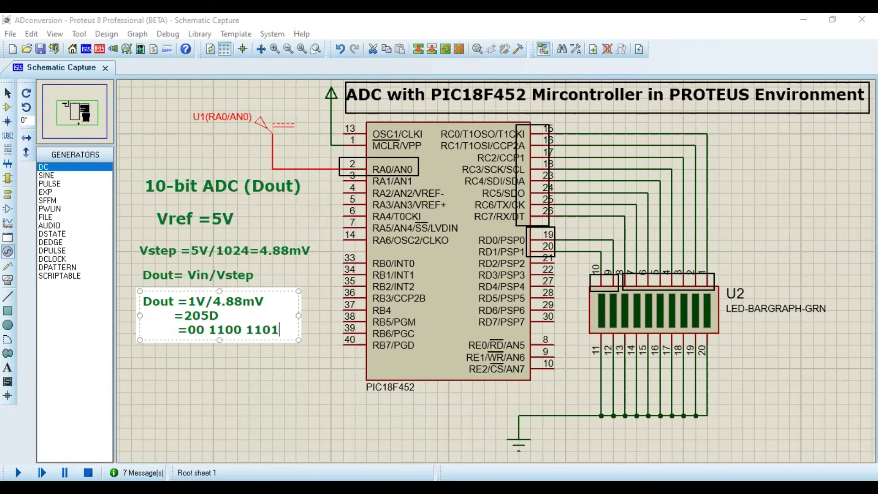
# Append " B" to the note's binary result, finish editing, and run the simulation with the 1 V input.
pyautogui.write(' b')
pyautogui.press('BackSpace')
pyautogui.write('B')
pyautogui.click(166, 369)
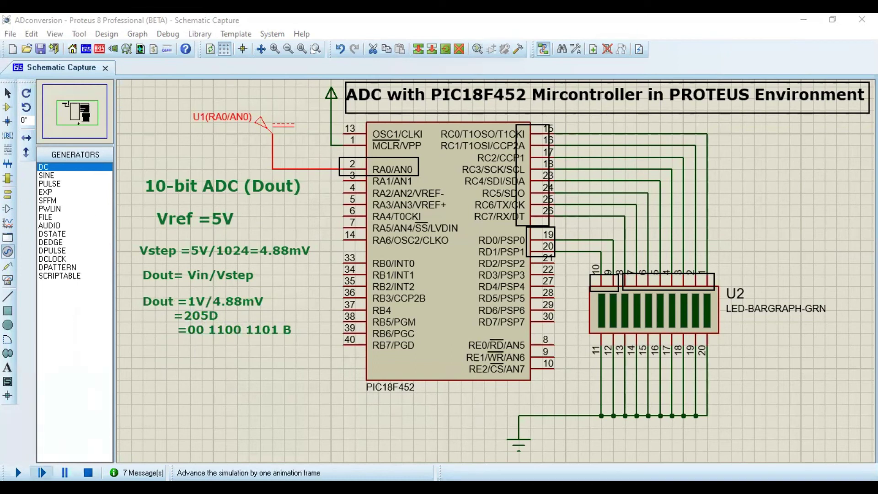
pyautogui.click(18, 472)
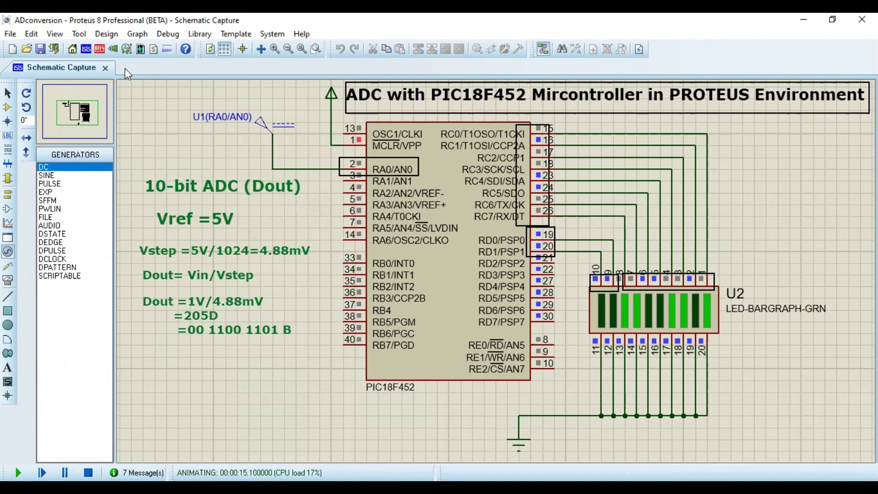
# Change the lowest Dout note's formula to "Dout =5V/4.88mV" and its decimal result to "=1023D".
pyautogui.click(191, 300)
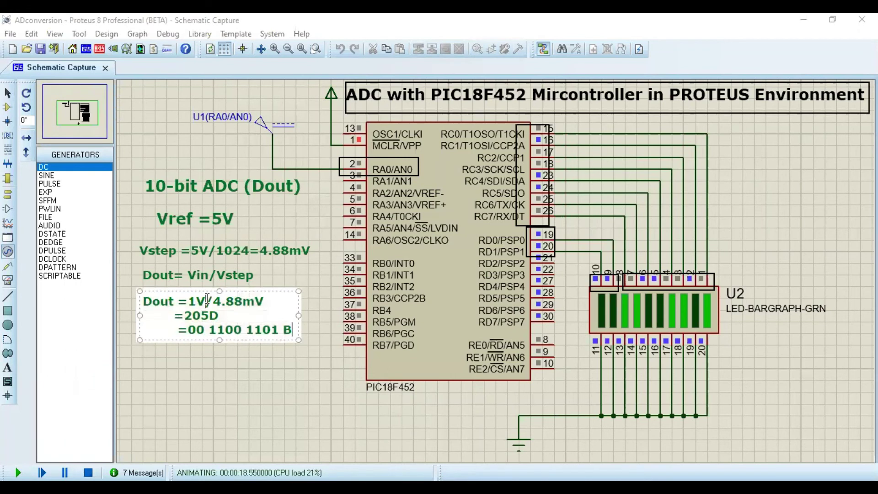
pyautogui.press('BackSpace')
pyautogui.write('5')
pyautogui.press('BackSpace')
pyautogui.press('BackSpace')
pyautogui.press('BackSpace')
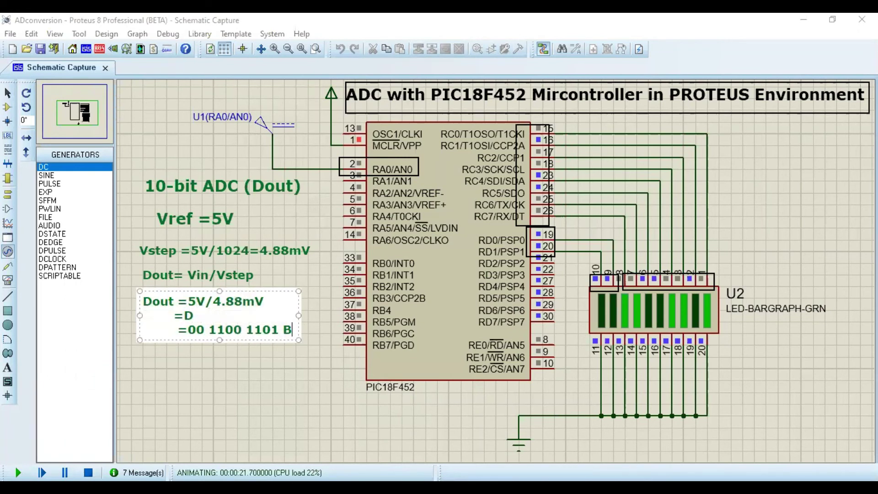
pyautogui.write('1023')
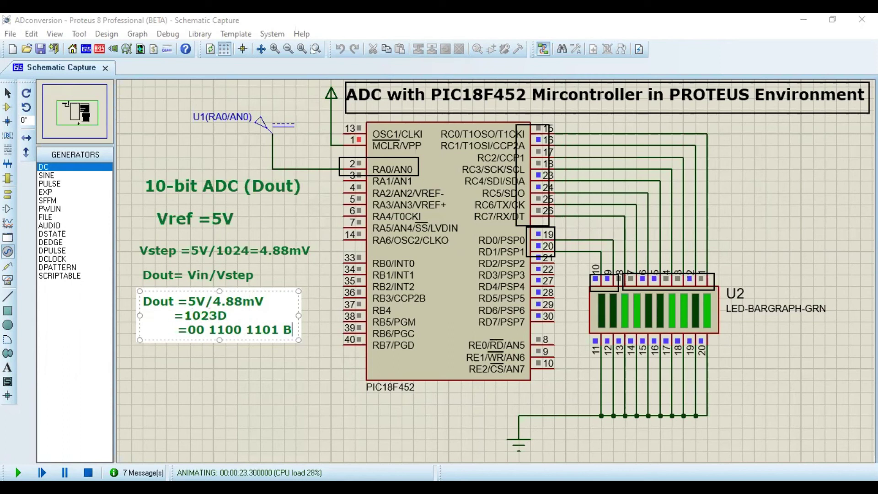
pyautogui.moveTo(279, 329); pyautogui.dragTo(182, 328)
pyautogui.write('111')
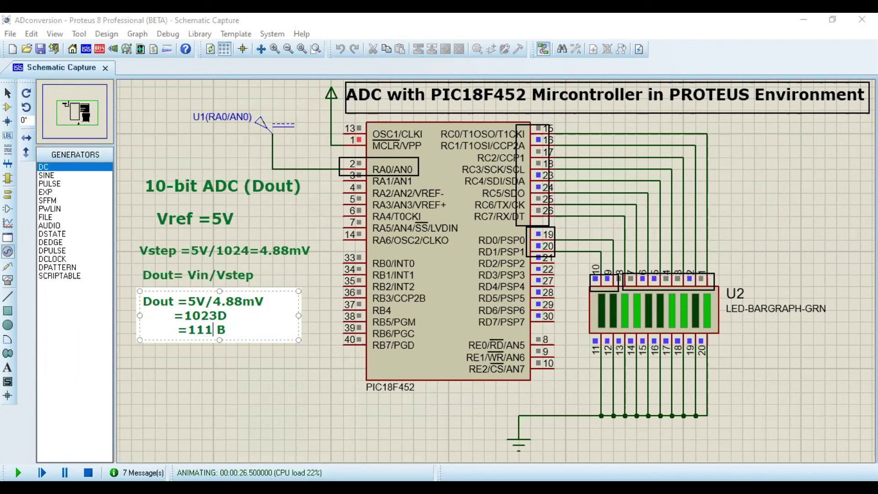
pyautogui.press('BackSpace')
pyautogui.write('1111 111')
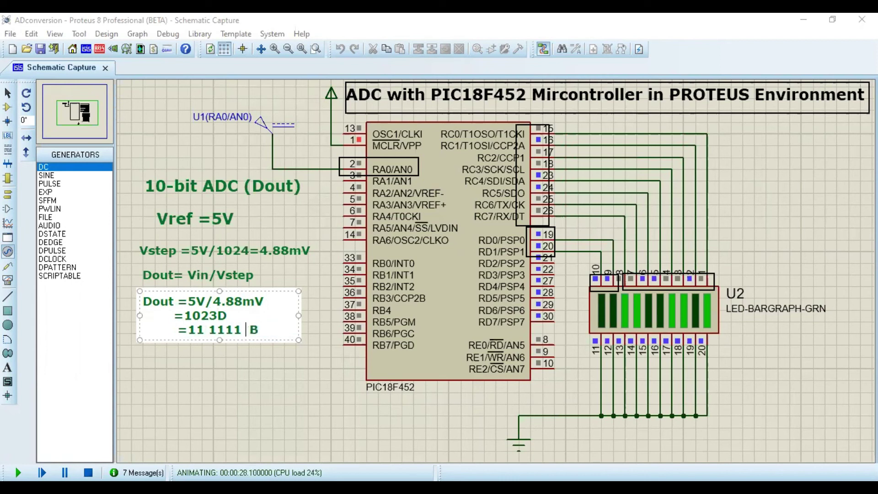
pyautogui.write('1')
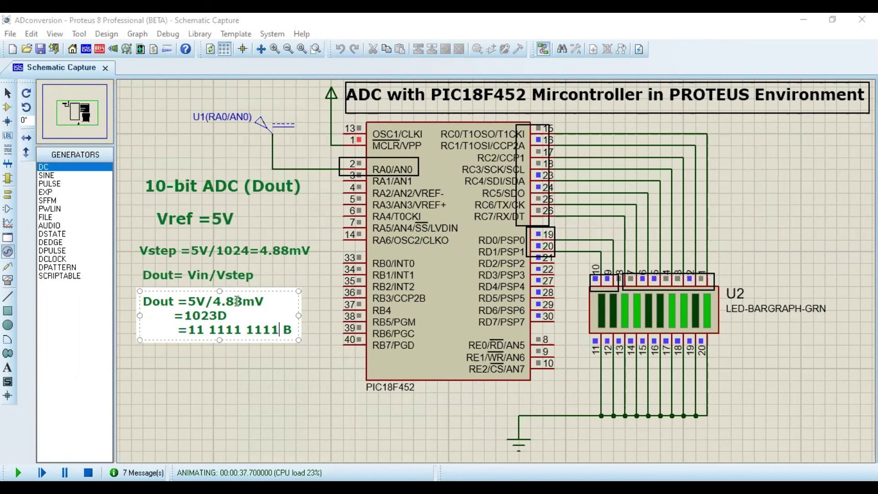
pyautogui.click(271, 266)
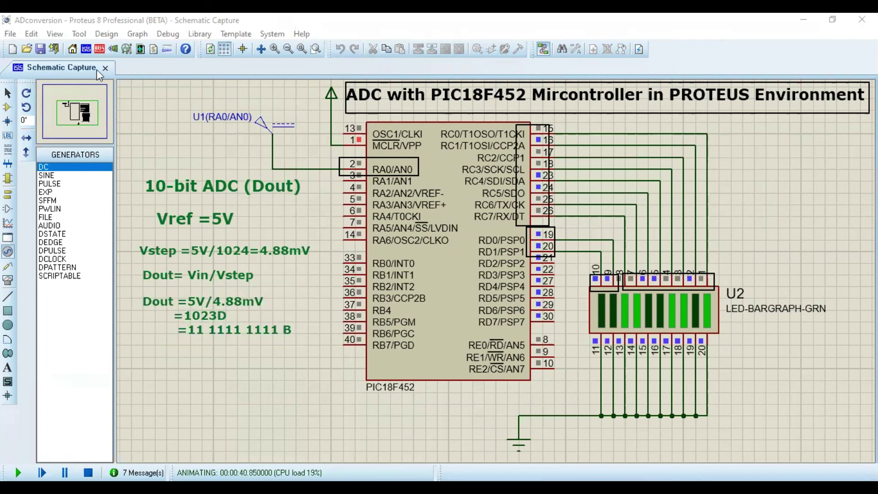
# With the simulation stopped, set the RA0/AN0 DC generator to 5 V and test the circuit with a short simulation run.
pyautogui.click(258, 127)
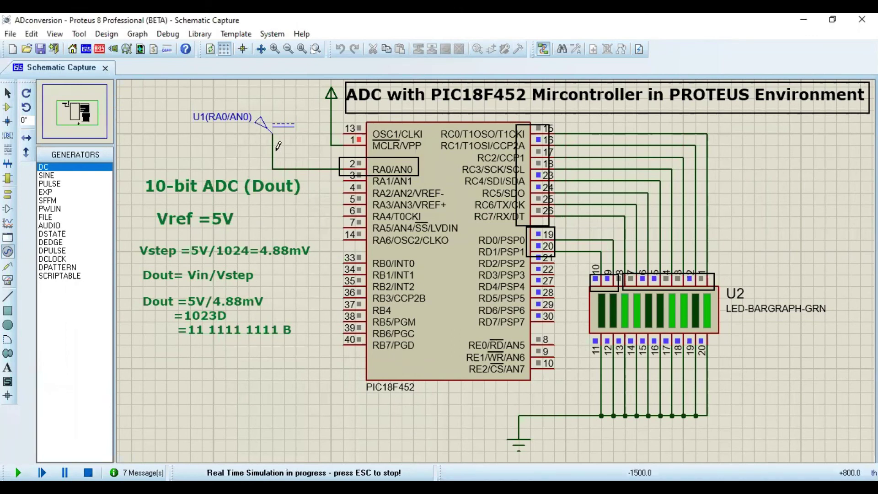
pyautogui.click(258, 126)
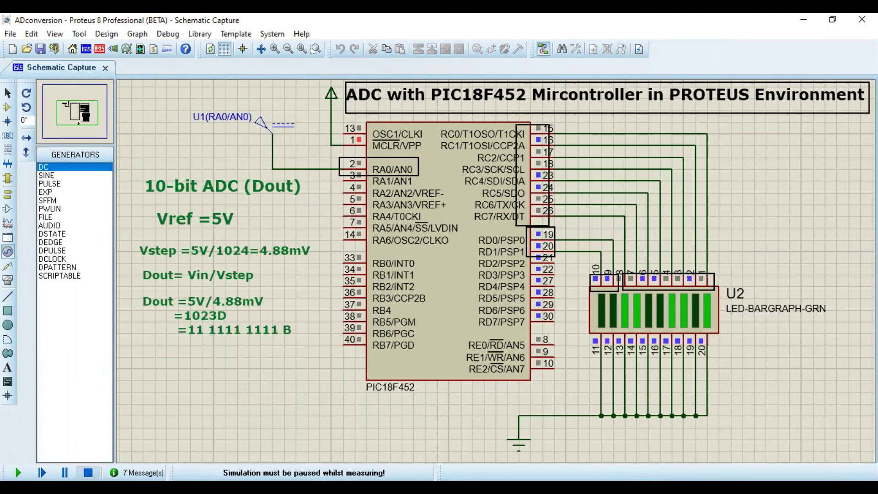
pyautogui.click(88, 472)
pyautogui.click(259, 135)
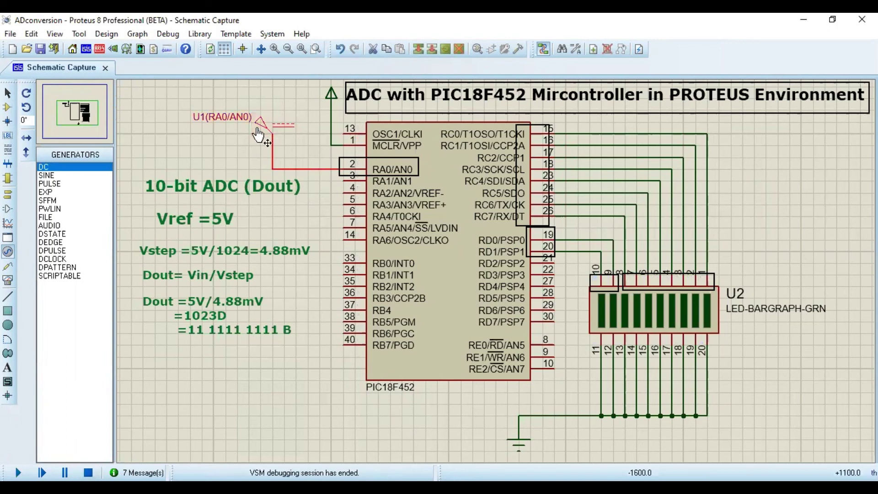
pyautogui.doubleClick(259, 134)
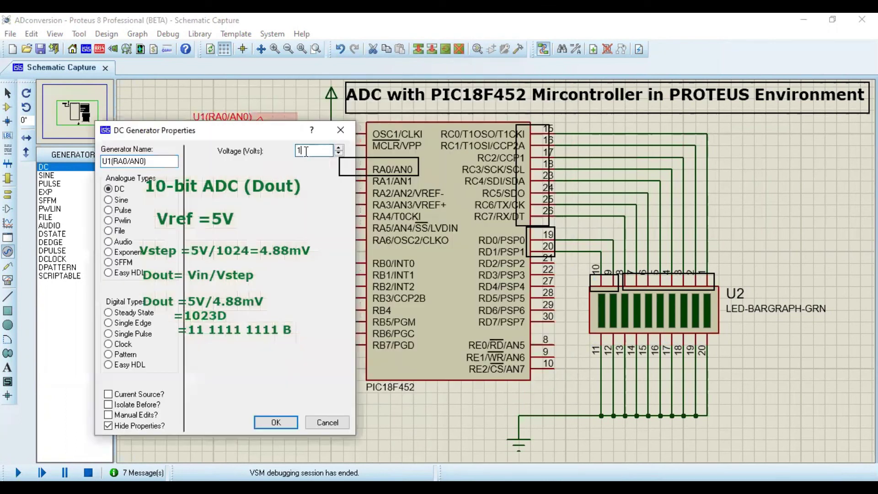
pyautogui.click(307, 150)
pyautogui.press('BackSpace')
pyautogui.write('5')
pyautogui.click(279, 422)
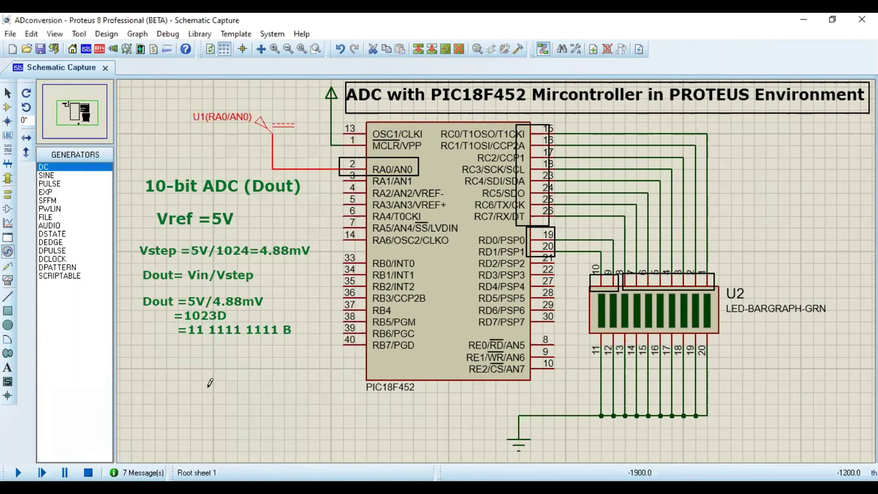
pyautogui.click(18, 472)
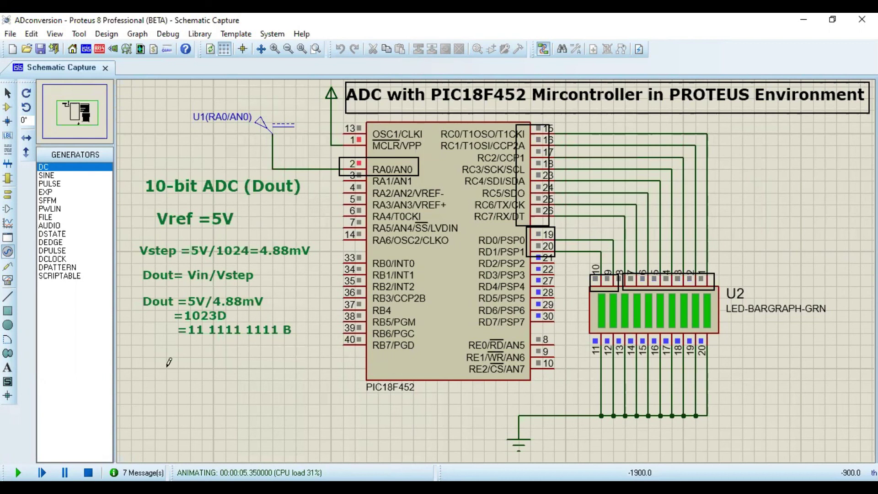
pyautogui.click(88, 473)
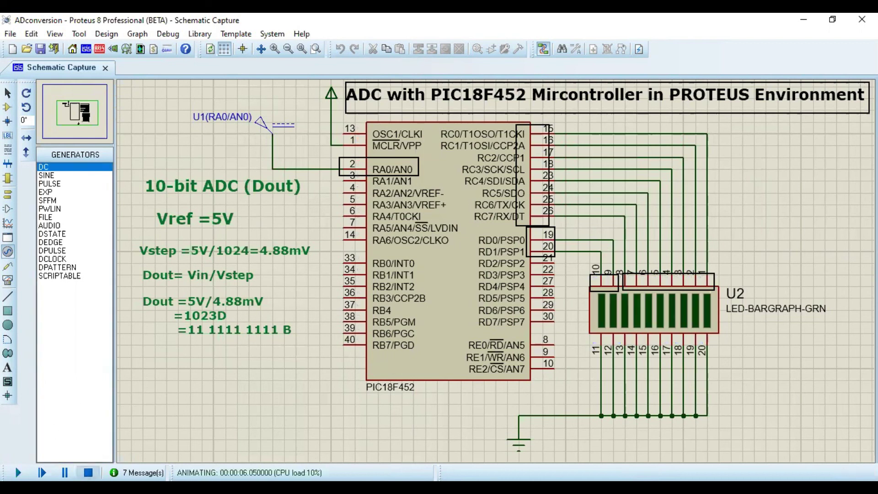
# Set the voltage of the DC generator on RA0/AN0 to 0 V and run the simulation.
pyautogui.click(261, 130)
pyautogui.click(261, 131)
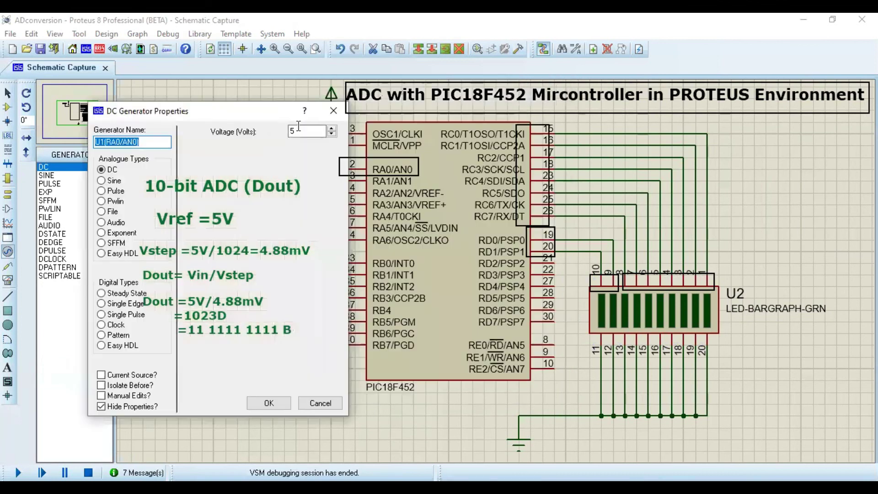
pyautogui.doubleClick(302, 132)
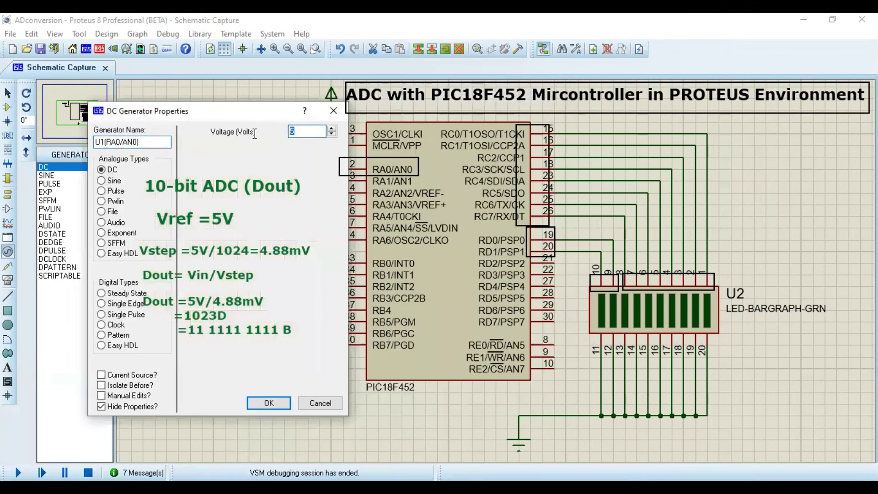
pyautogui.write('0')
pyautogui.click(269, 403)
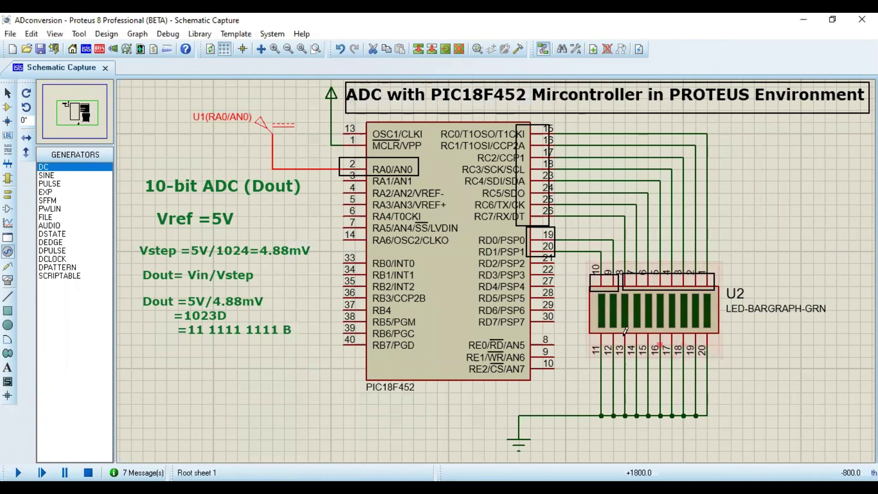
pyautogui.click(18, 472)
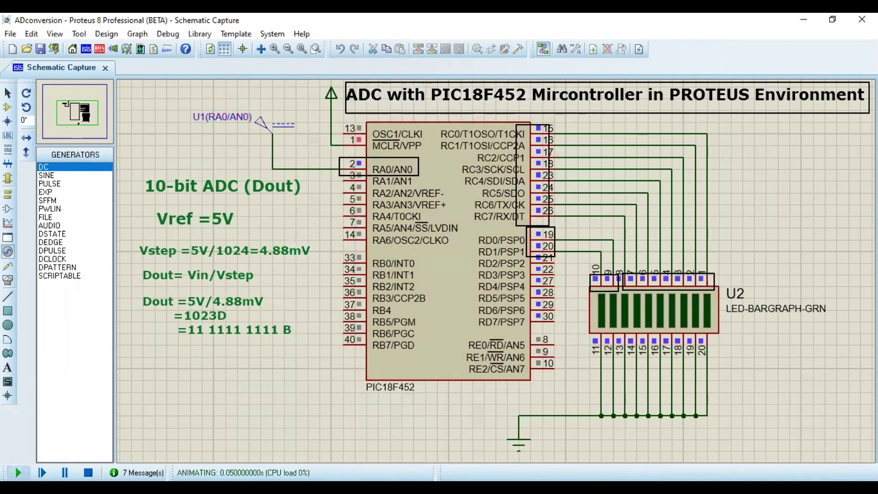